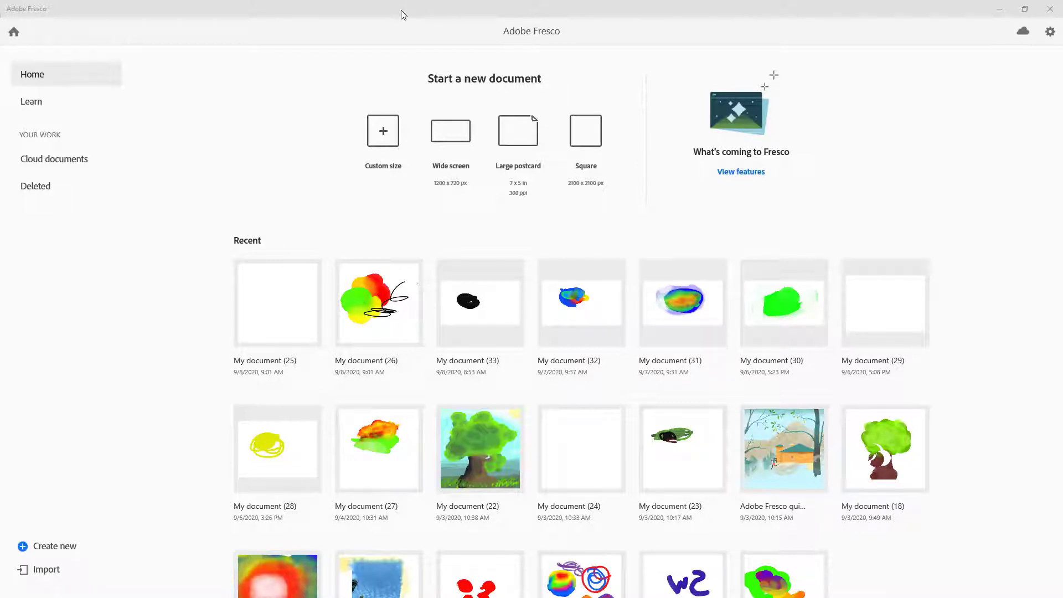
Un-maximize the Fresco window and drag it right to expose Photoshop's home screen
drag(403, 15, 727, 105)
Bring Photoshop forward and open My document (22).psdc from its recent cloud documents
click(476, 14)
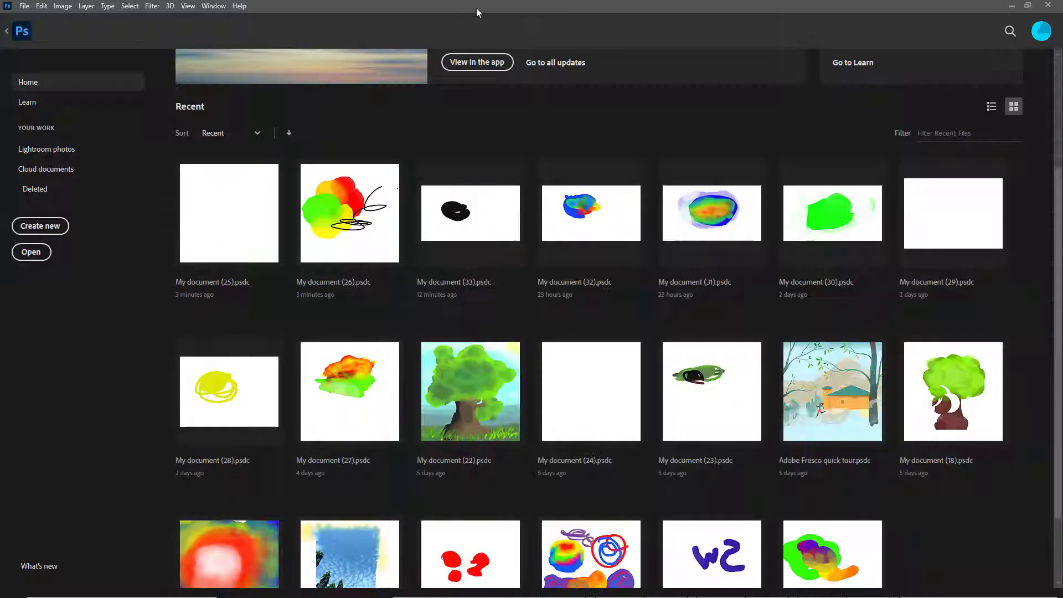
scroll(444, 182, up, 3)
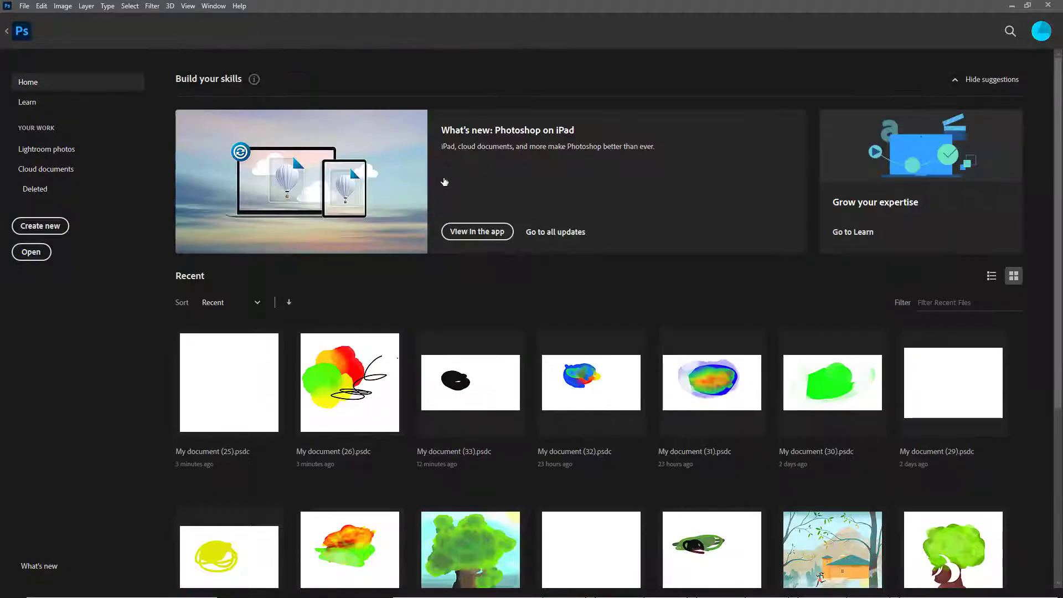
scroll(437, 204, down, 3)
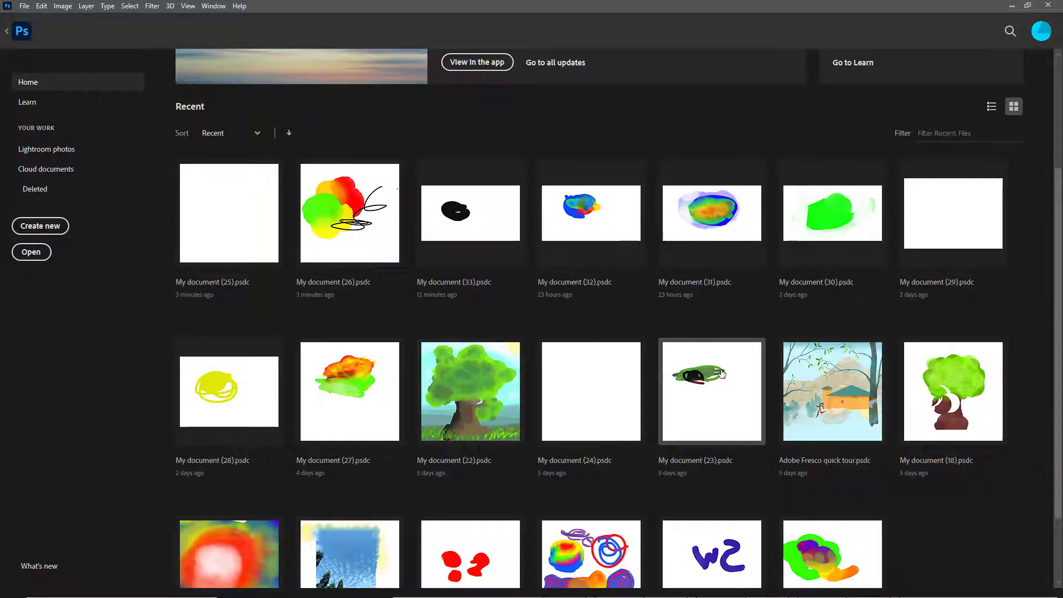
click(477, 420)
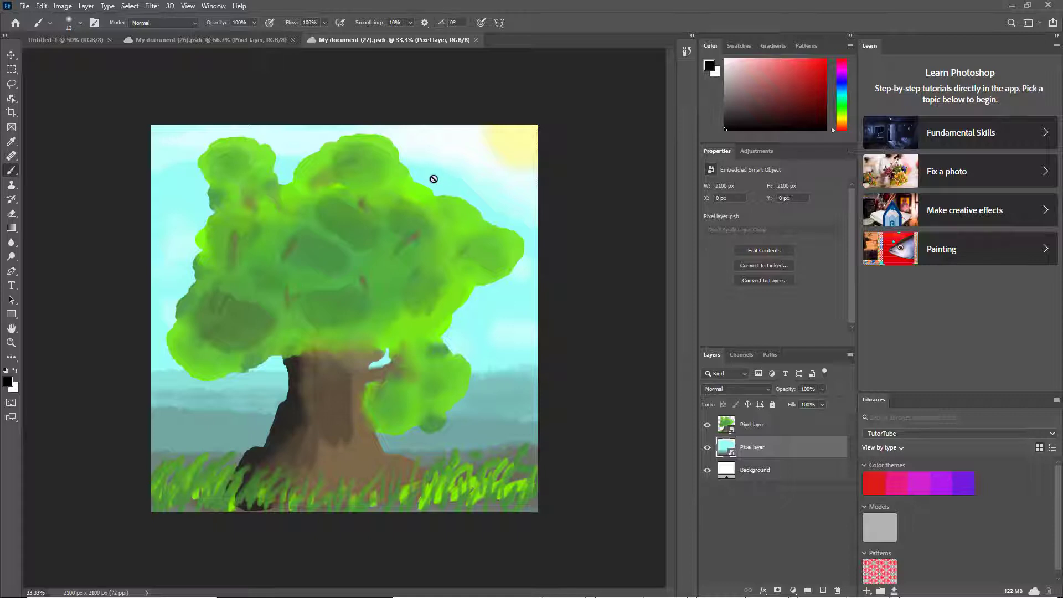
Add a layer above the top Pixel layer, paint a red spiral near the sun, and save
click(763, 434)
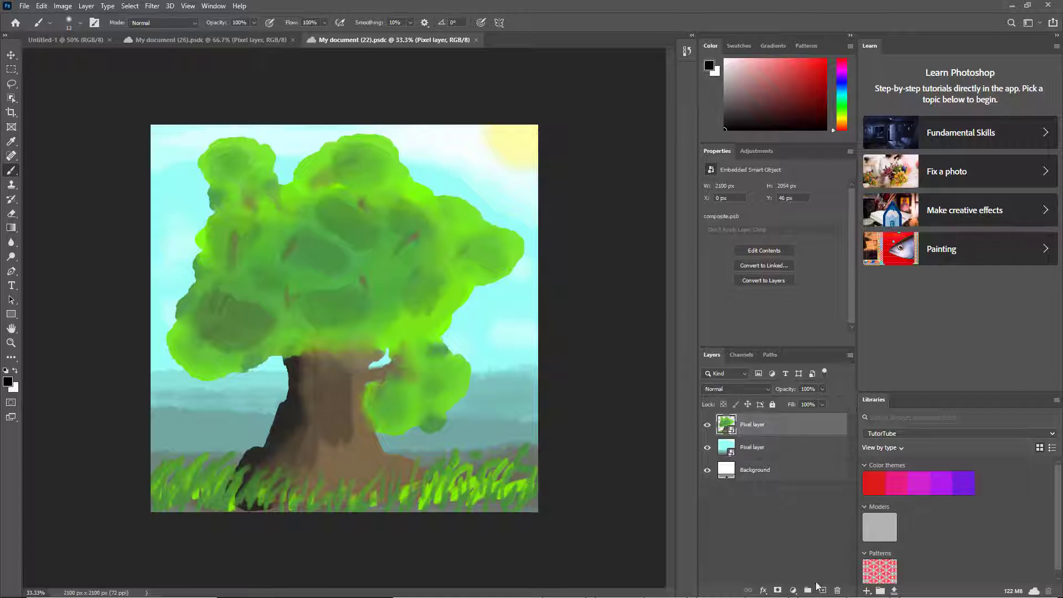
click(823, 591)
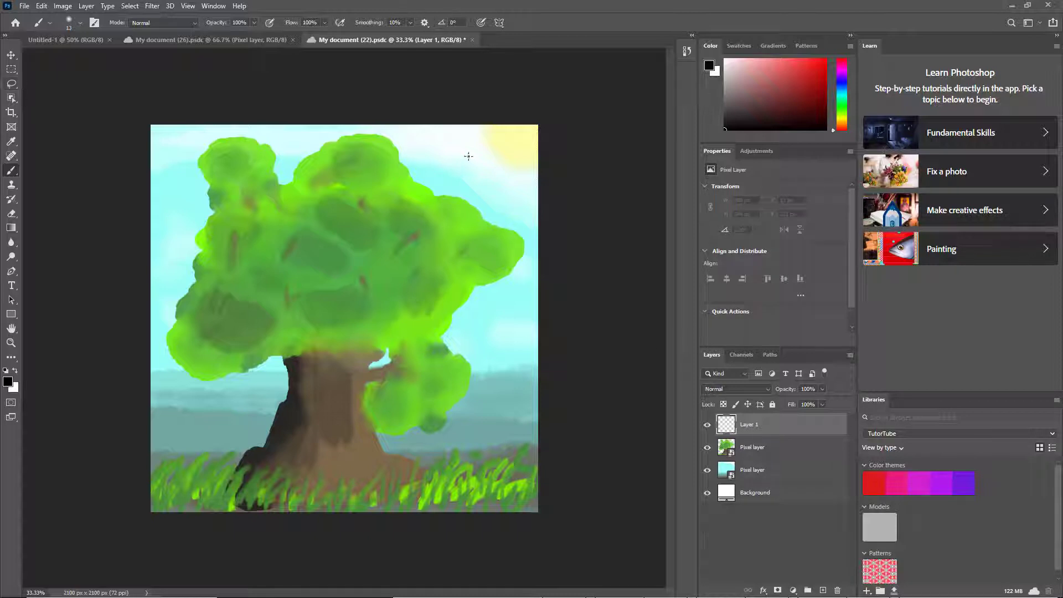
click(8, 381)
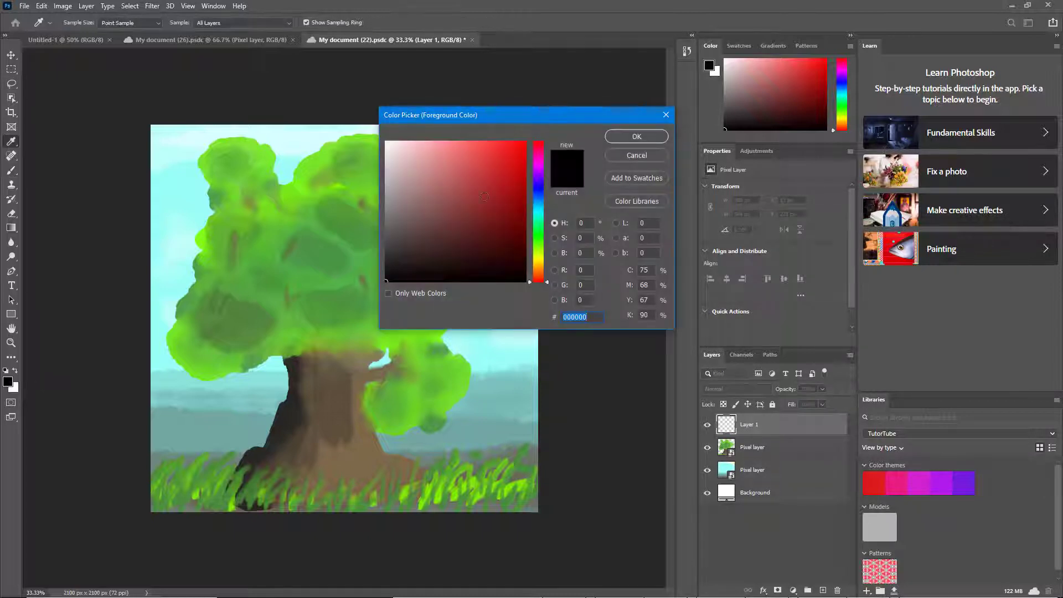
click(637, 136)
mouse_move(487, 151)
mouse_down()
mouse_move(523, 161)
mouse_move(495, 161)
mouse_up()
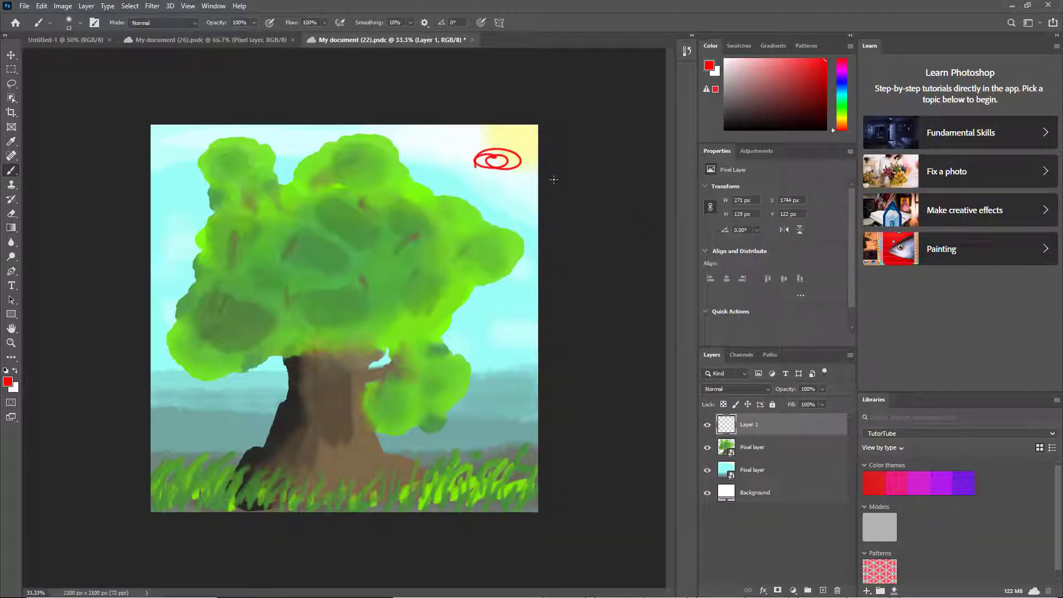
key(ctrl+s)
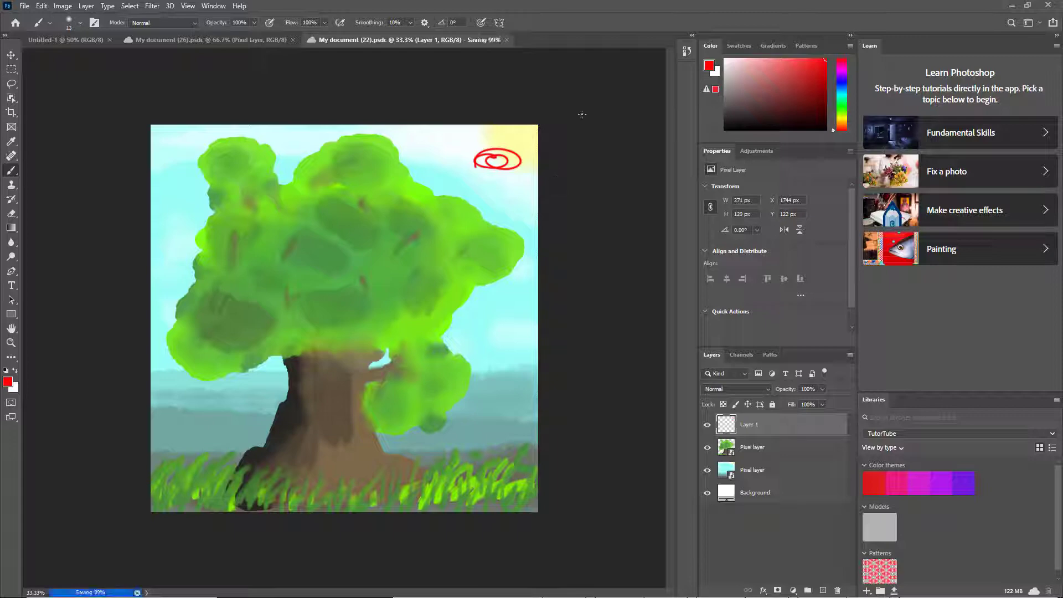
Bring Fresco to the front maximized and open the updated tree painting My document (22)
double_click(633, 7)
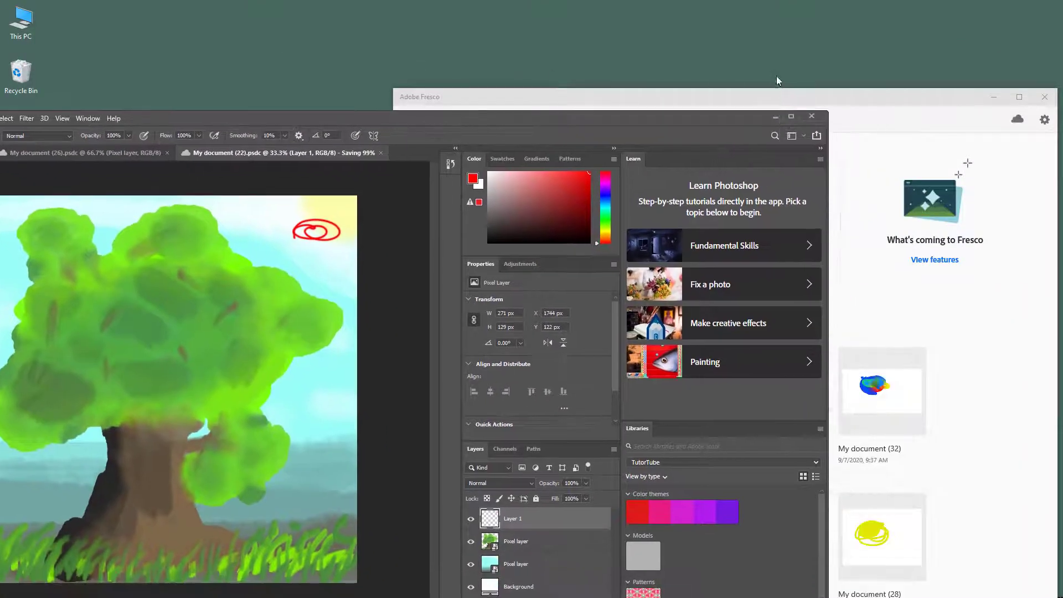
click(783, 92)
double_click(783, 94)
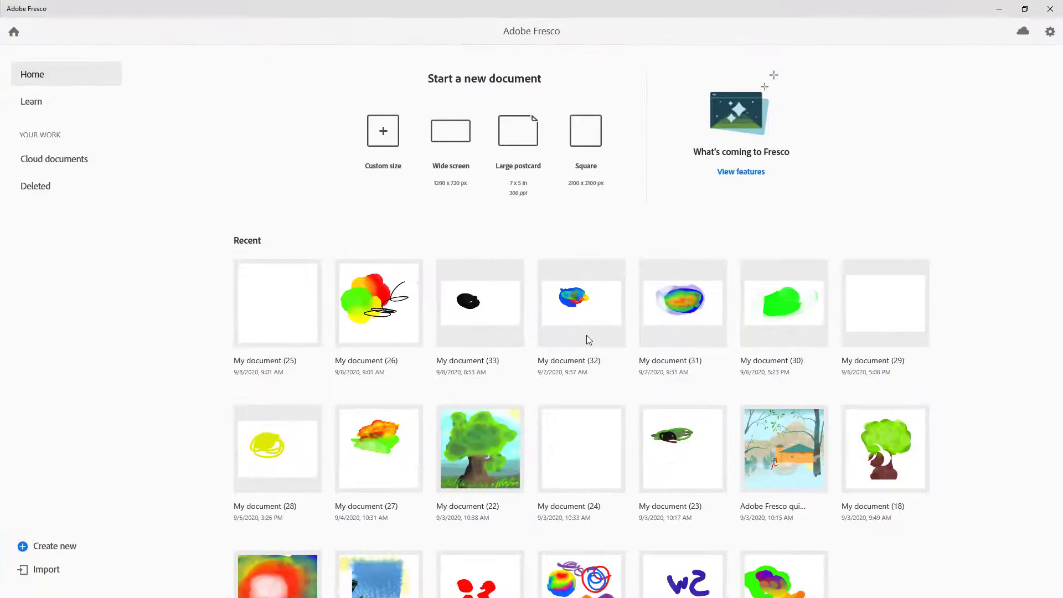
click(488, 447)
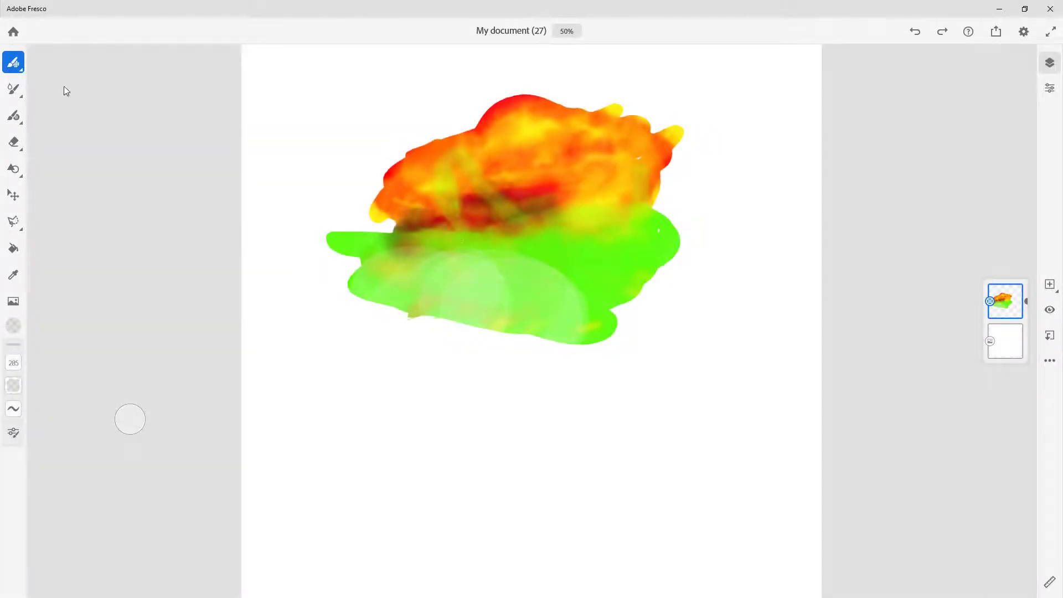
click(14, 31)
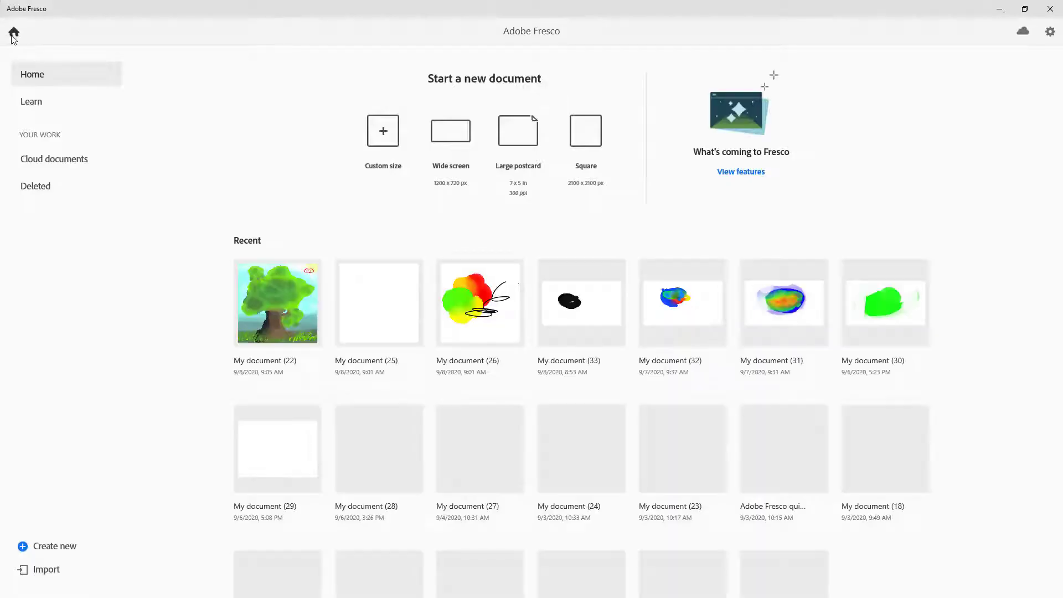
click(278, 311)
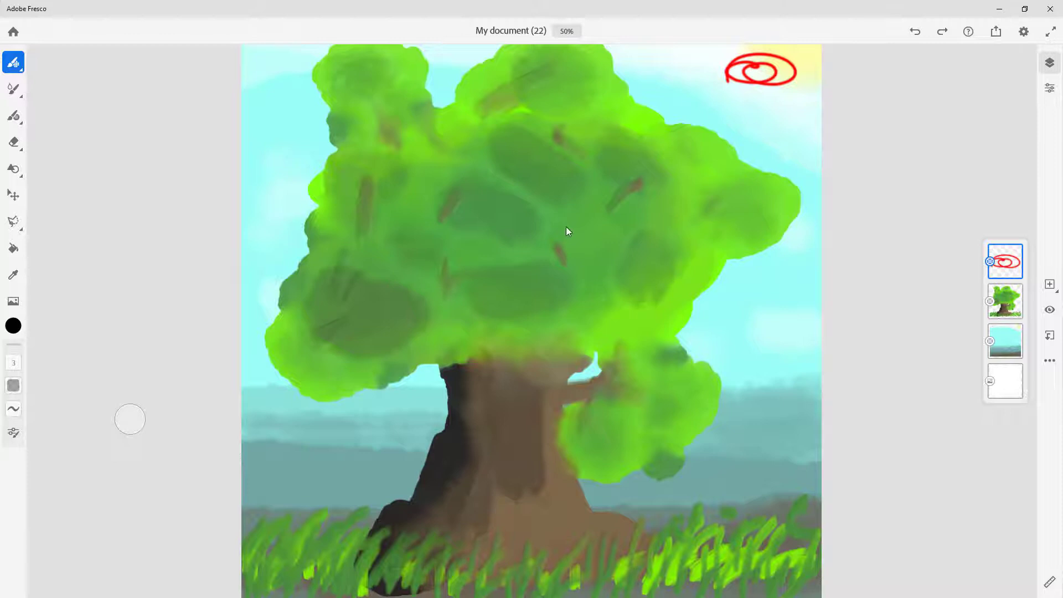
Draw a black vector scribble over the canopy, then save and go back home
click(13, 115)
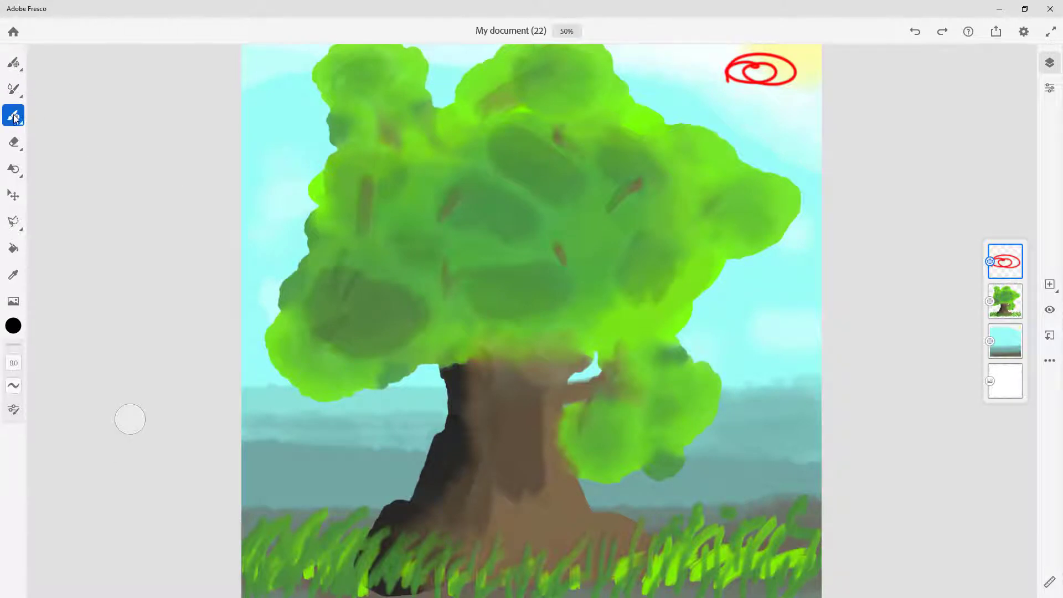
mouse_move(426, 156)
mouse_down()
mouse_move(453, 192)
mouse_move(424, 214)
mouse_move(412, 248)
mouse_move(387, 201)
mouse_up()
click(14, 32)
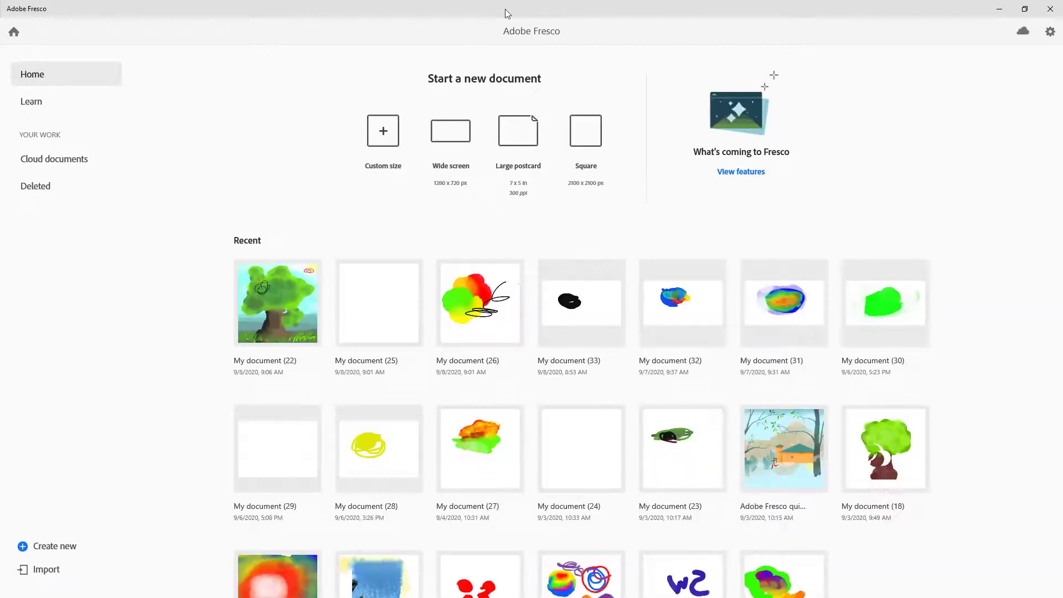
Bring Photoshop in front of Fresco and maximize it
double_click(529, 6)
click(356, 137)
key(super+Up)
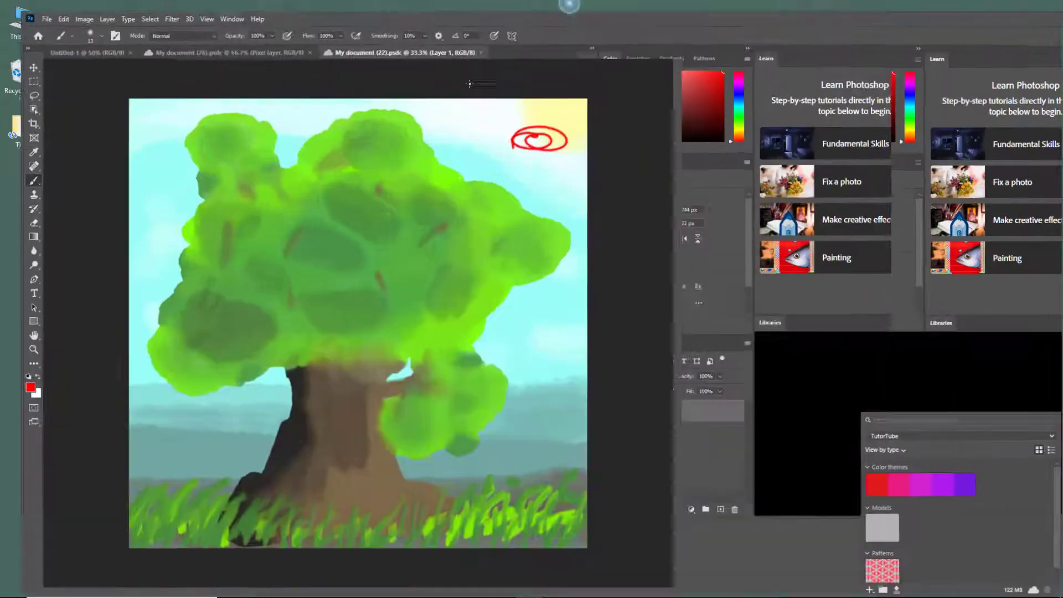
Close My document (26), My document (22) and the untitled file, reopen My document (22), then restore the window
click(293, 40)
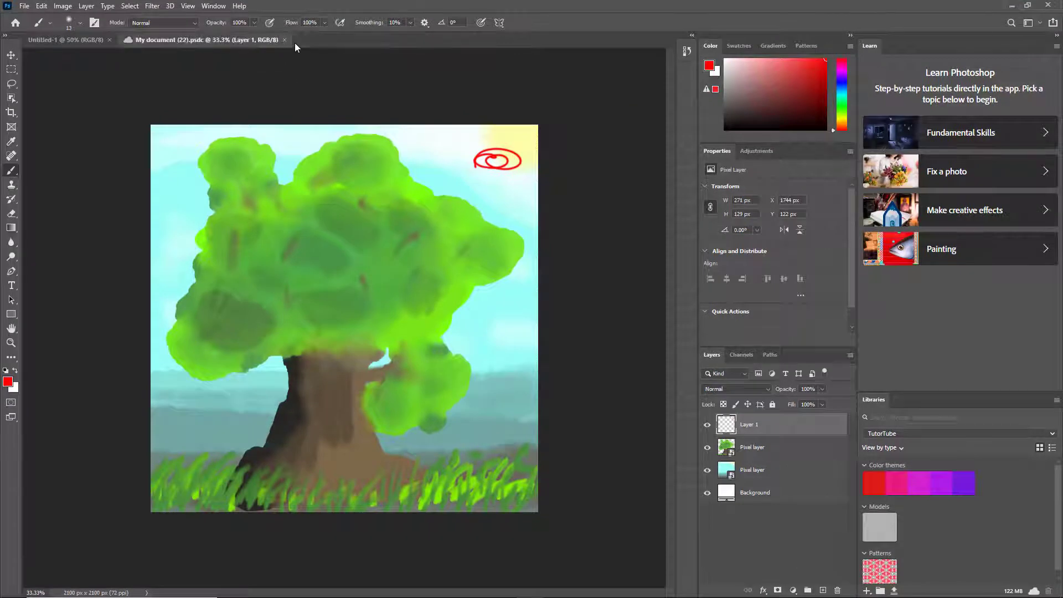
click(284, 41)
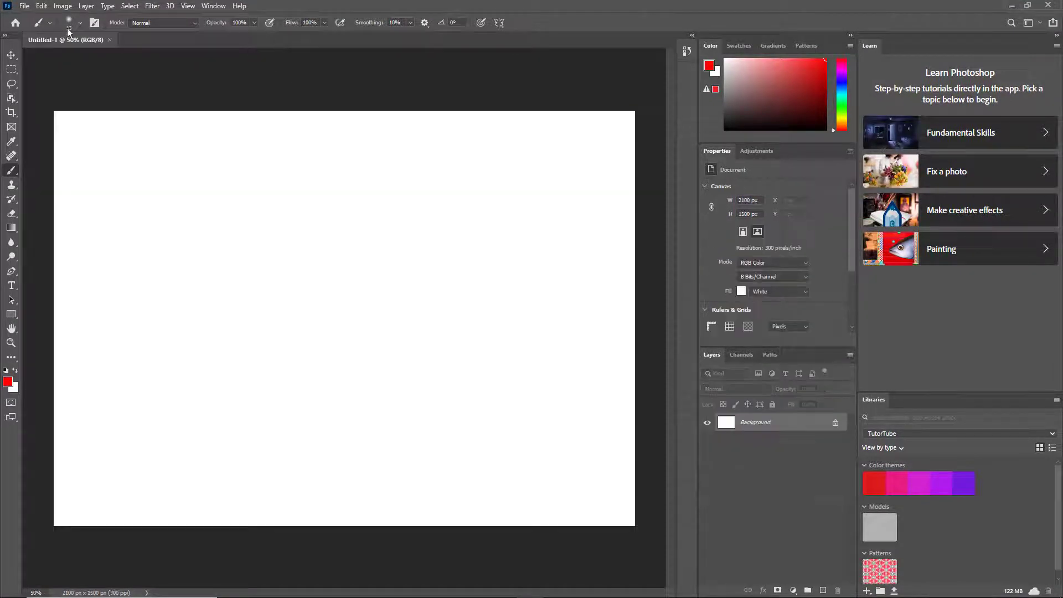
click(109, 40)
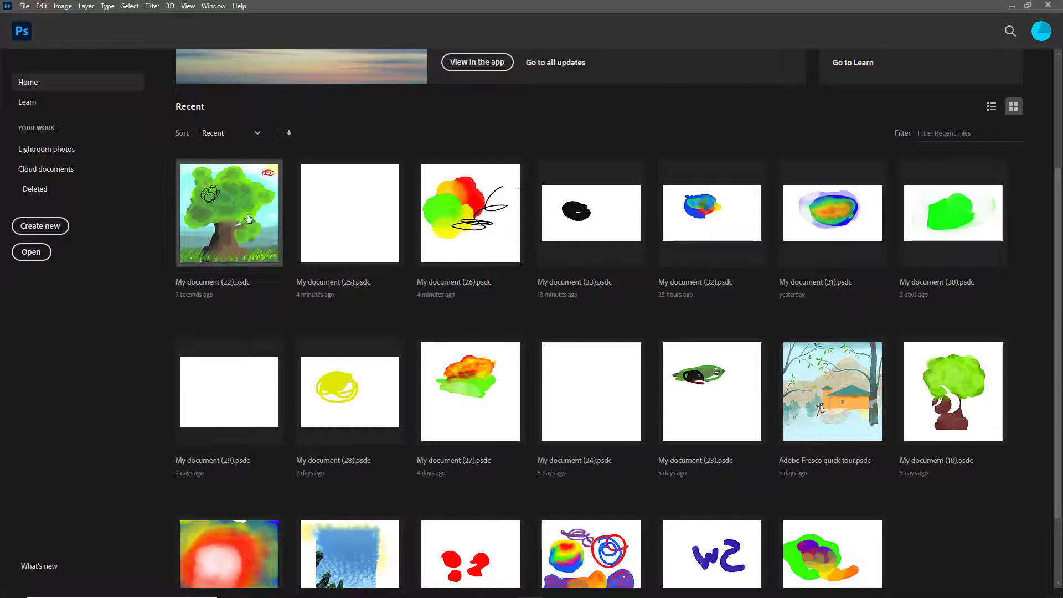
click(216, 204)
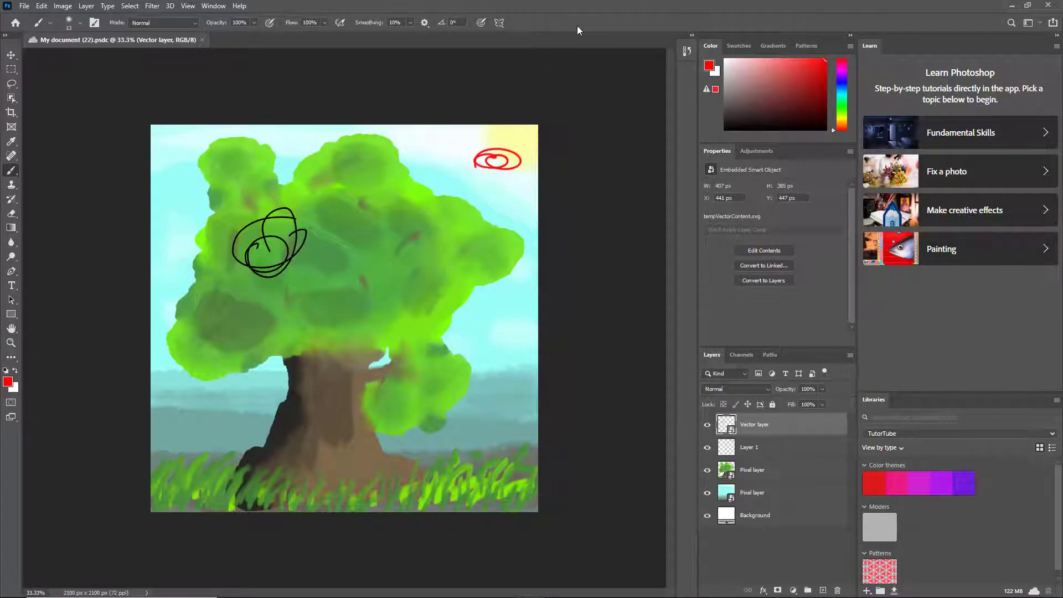
drag(577, 7, 380, 47)
Maximize the Fresco window and open the orange-and-green painting My document (27)
click(1021, 323)
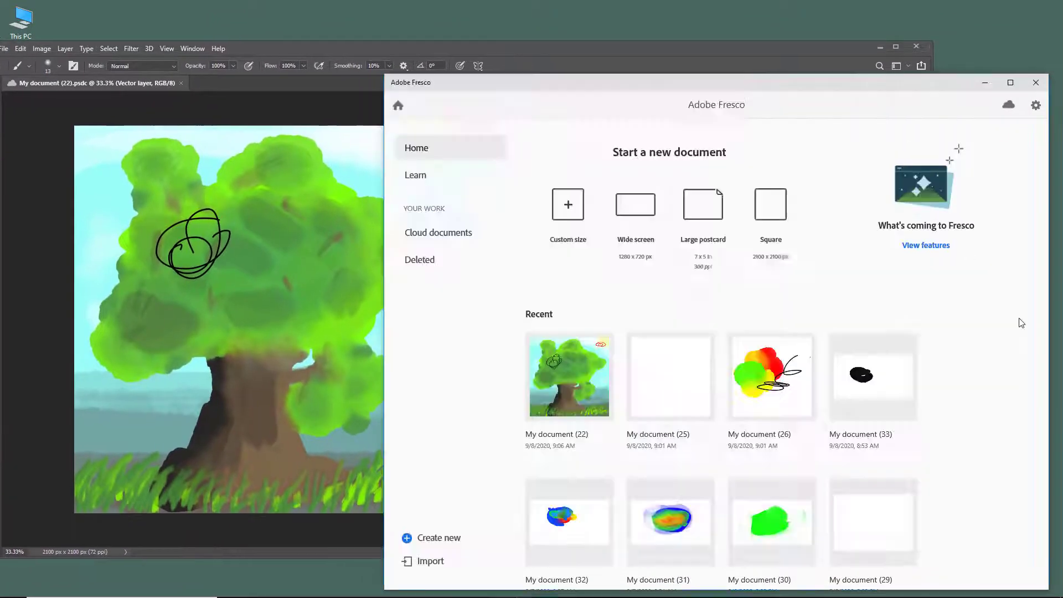
double_click(733, 81)
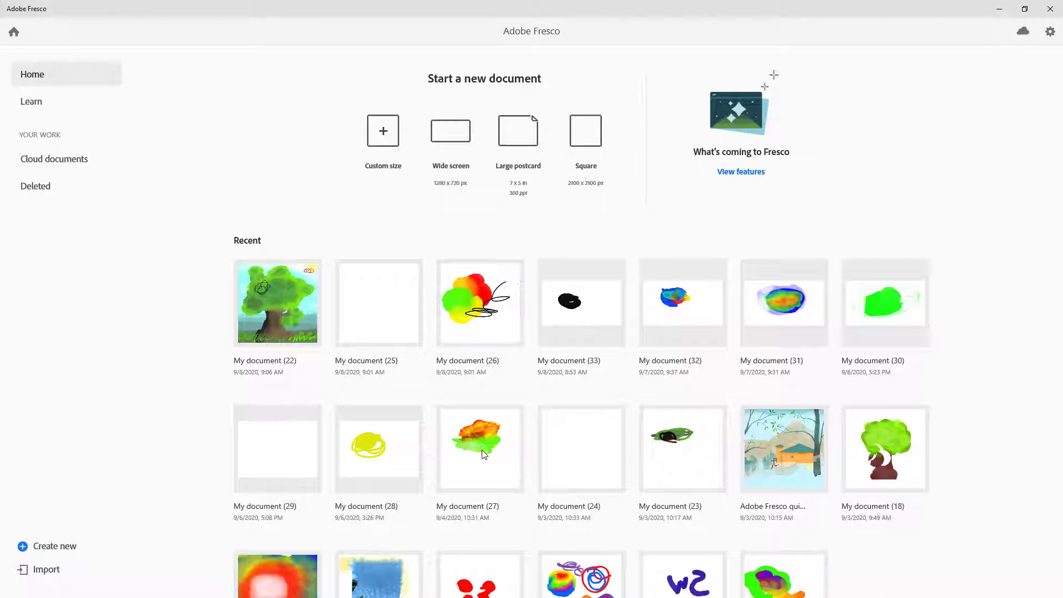
click(492, 427)
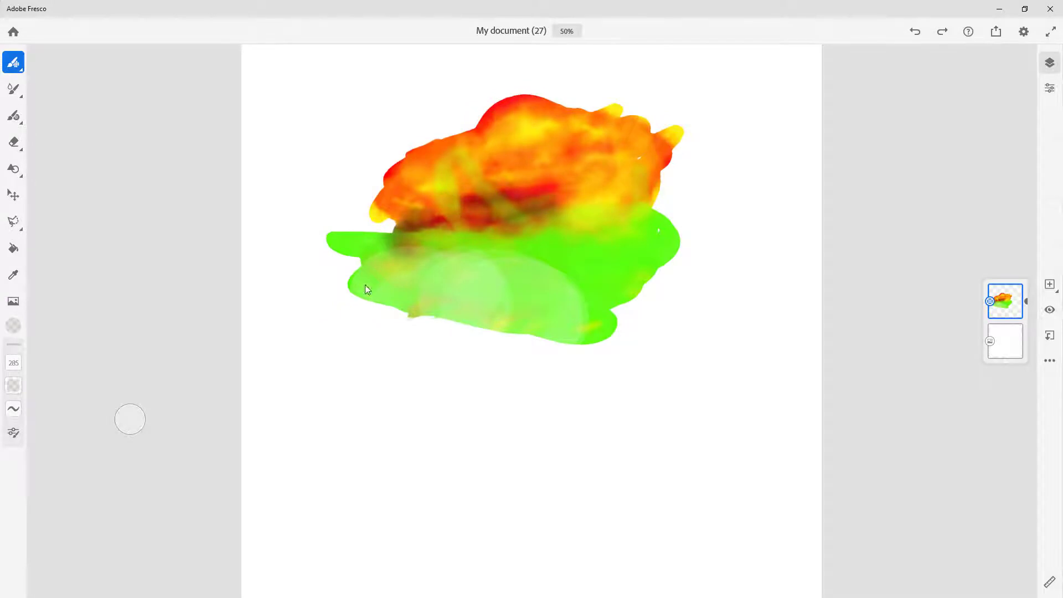
Export My document (27) in PSD format to the Desktop, then return to the canvas
click(995, 33)
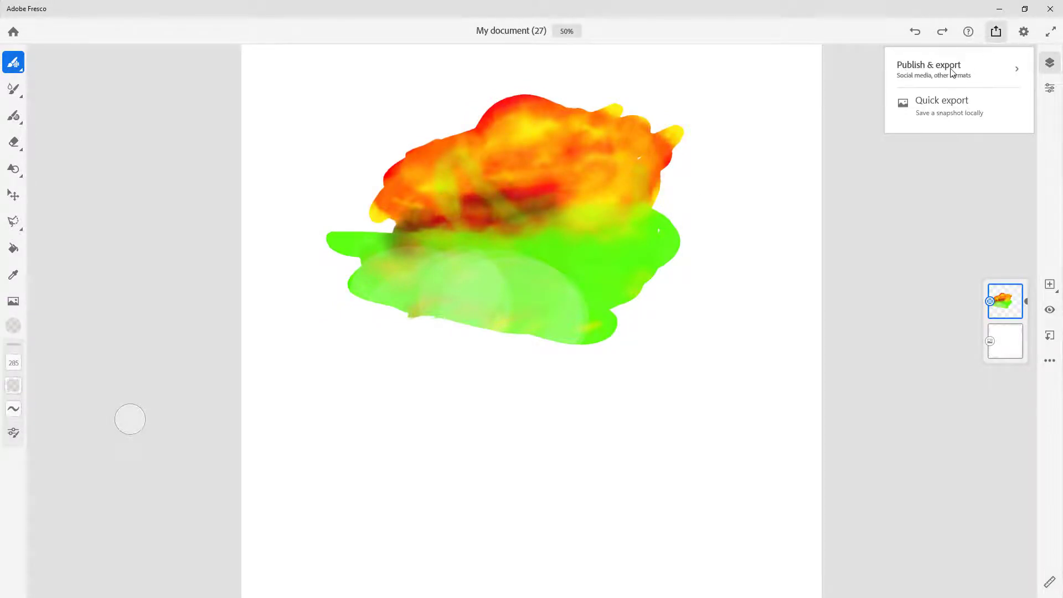
click(938, 70)
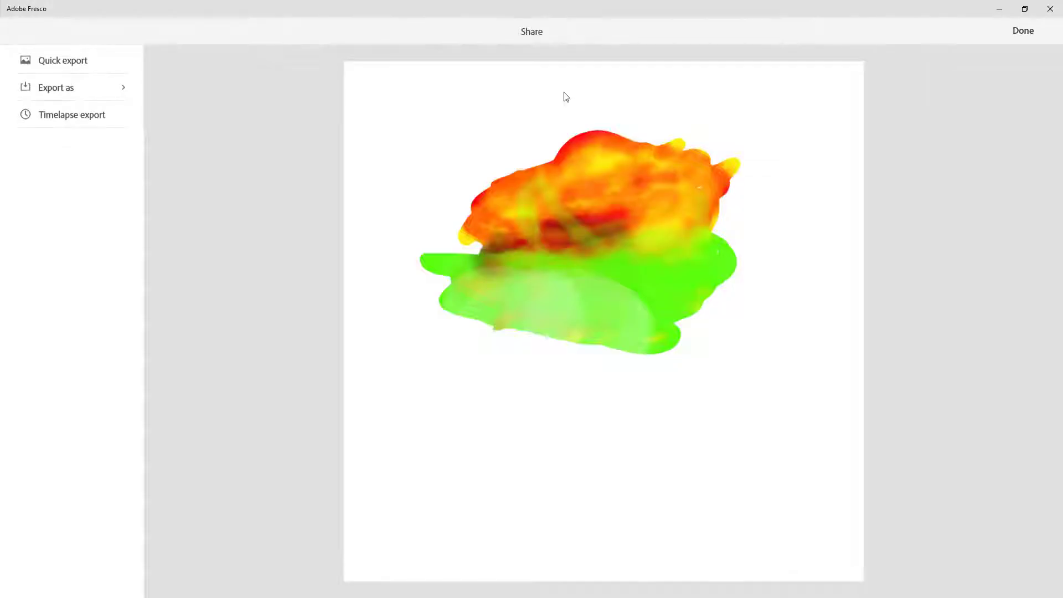
click(71, 89)
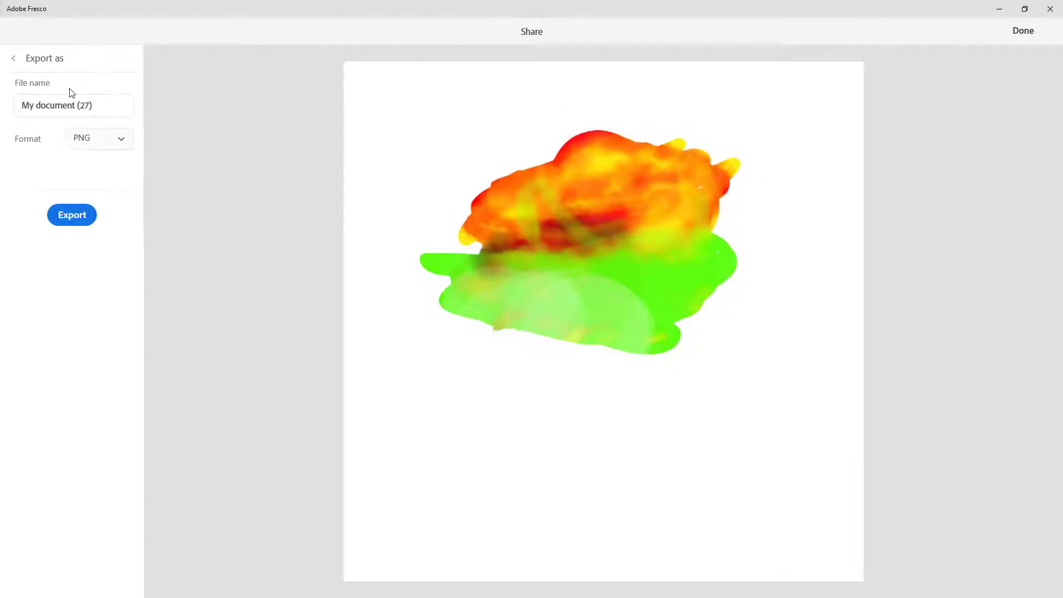
click(98, 138)
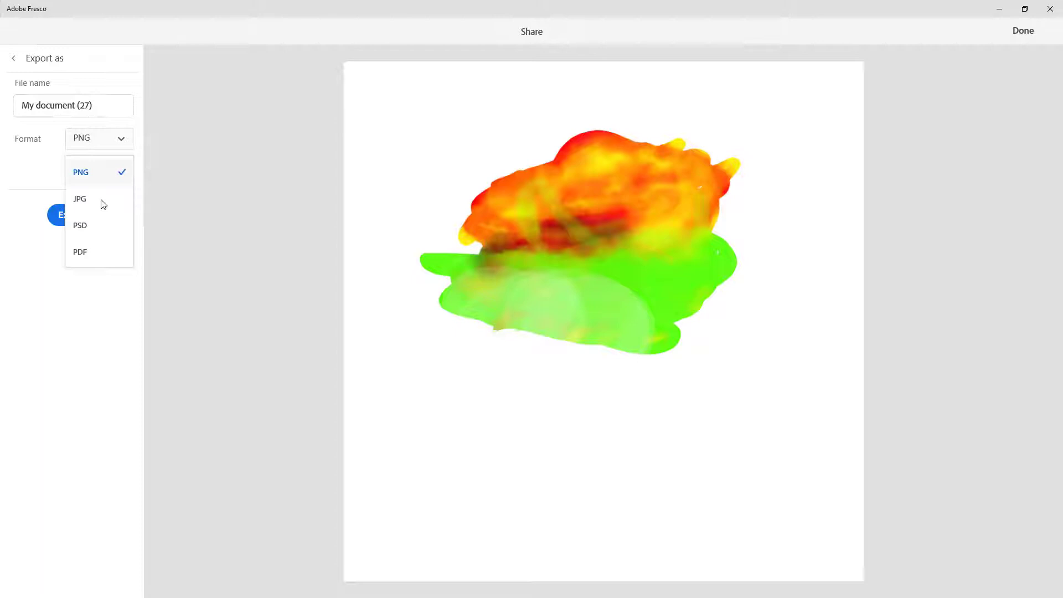
click(97, 230)
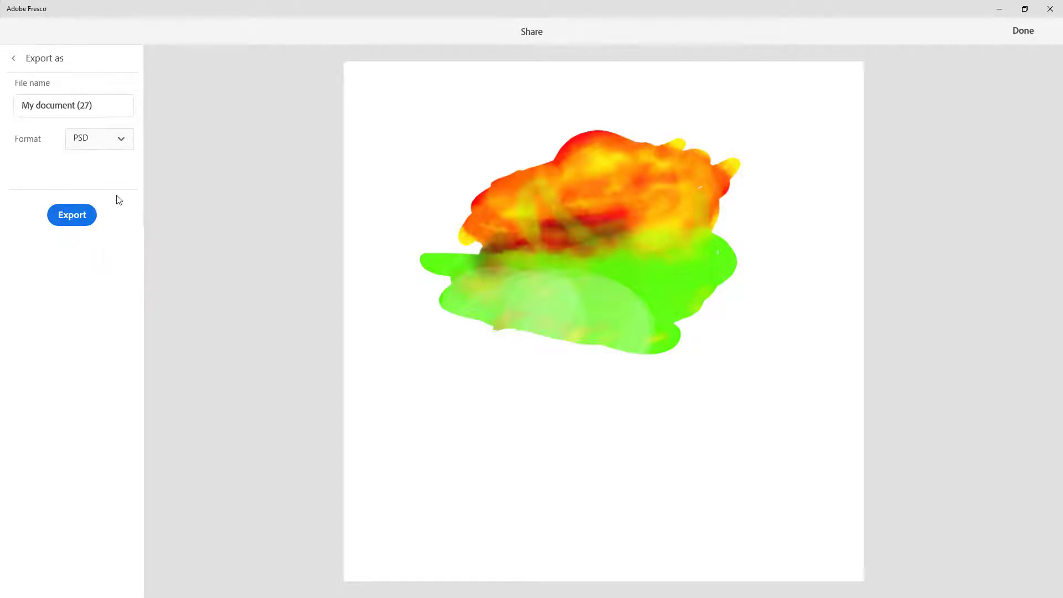
click(66, 220)
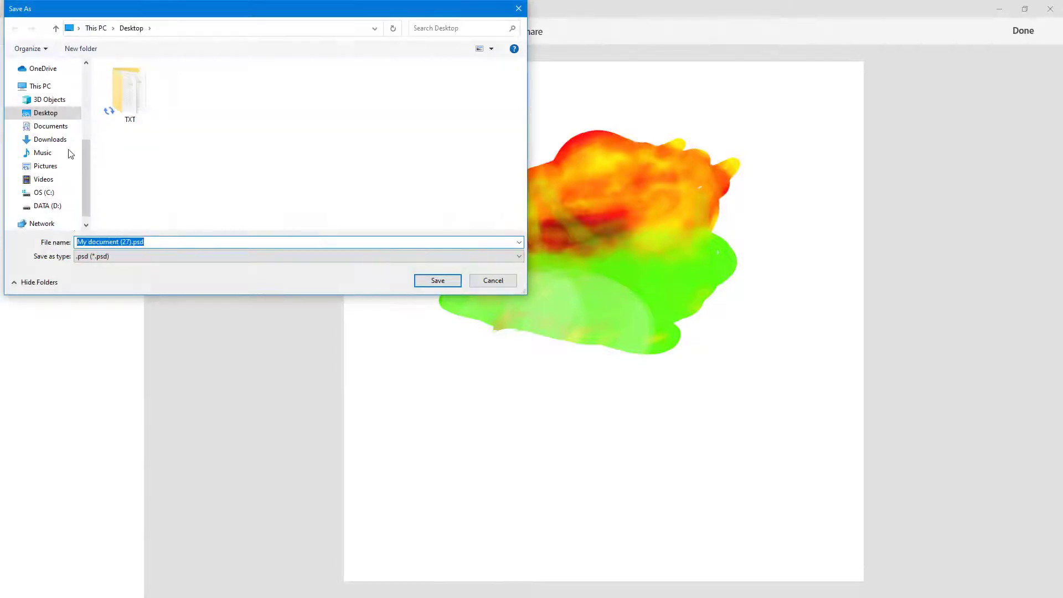
click(453, 281)
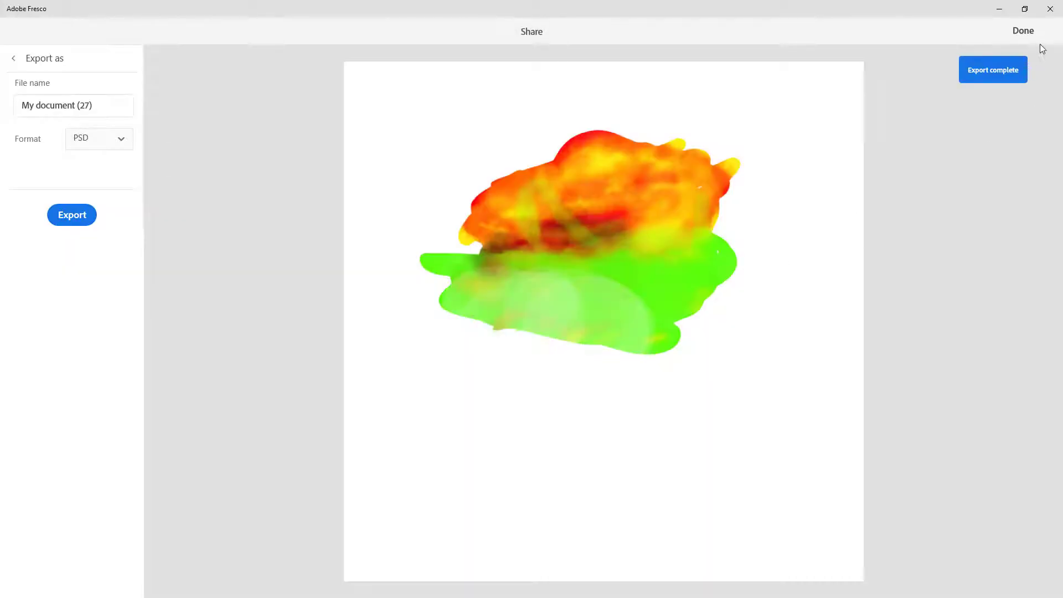
click(1026, 31)
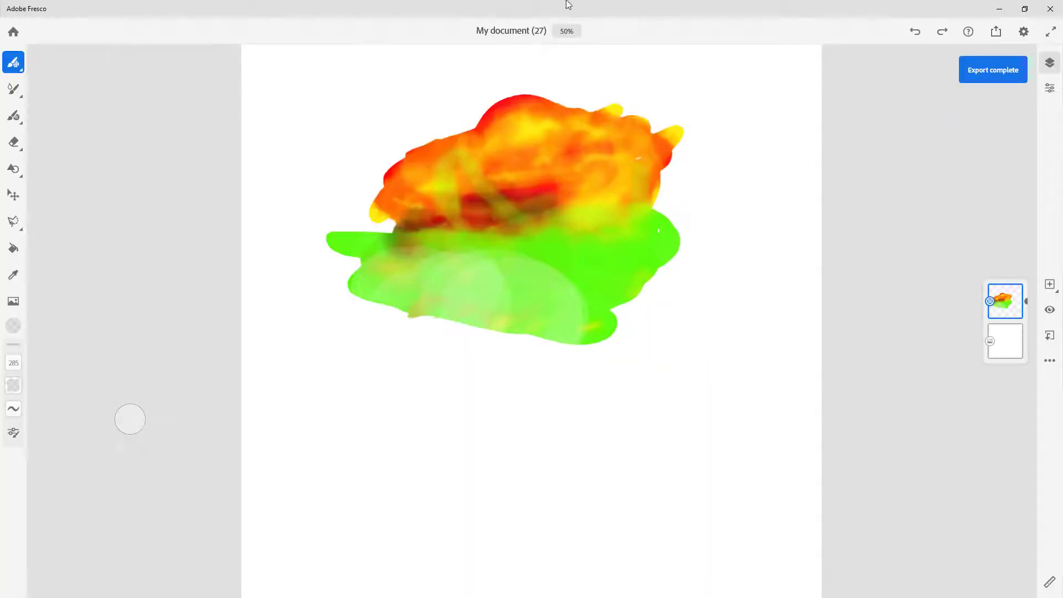
Return Fresco to its home screen, bring Photoshop forward, and close the tree document
click(11, 33)
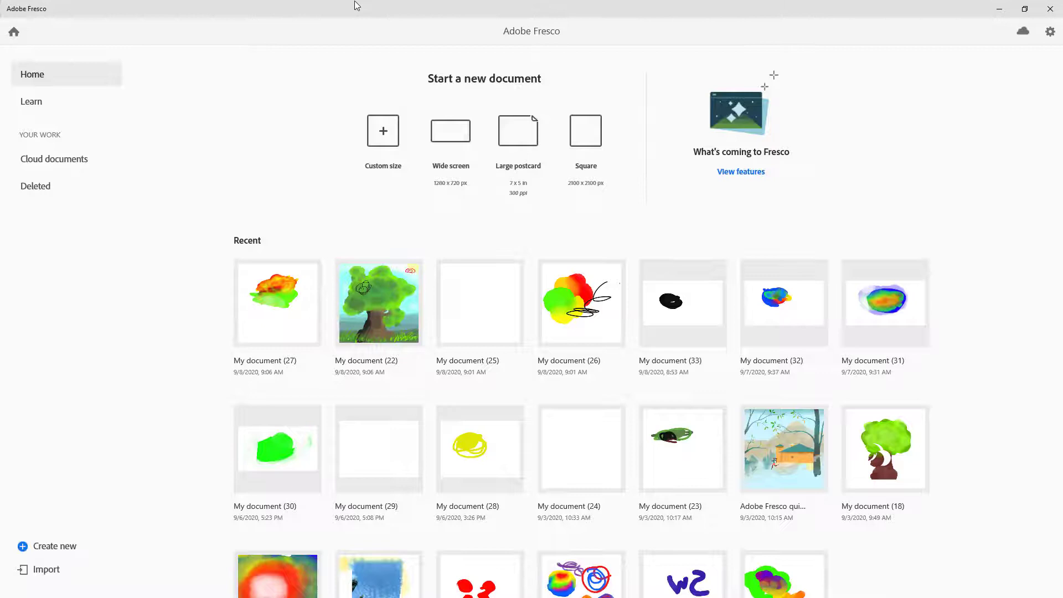
drag(348, 8, 550, 67)
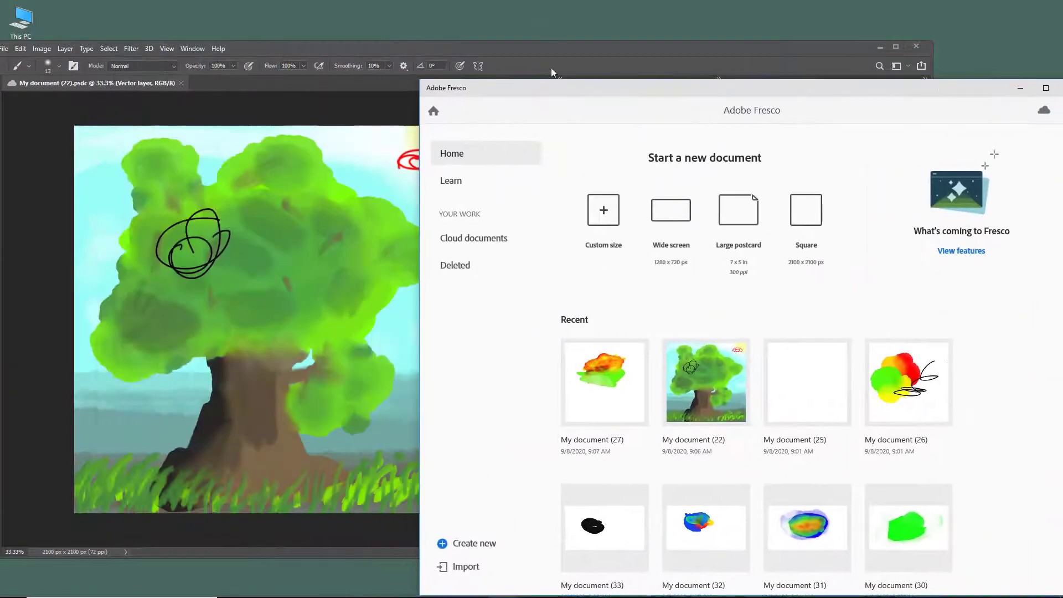
drag(356, 48, 453, 35)
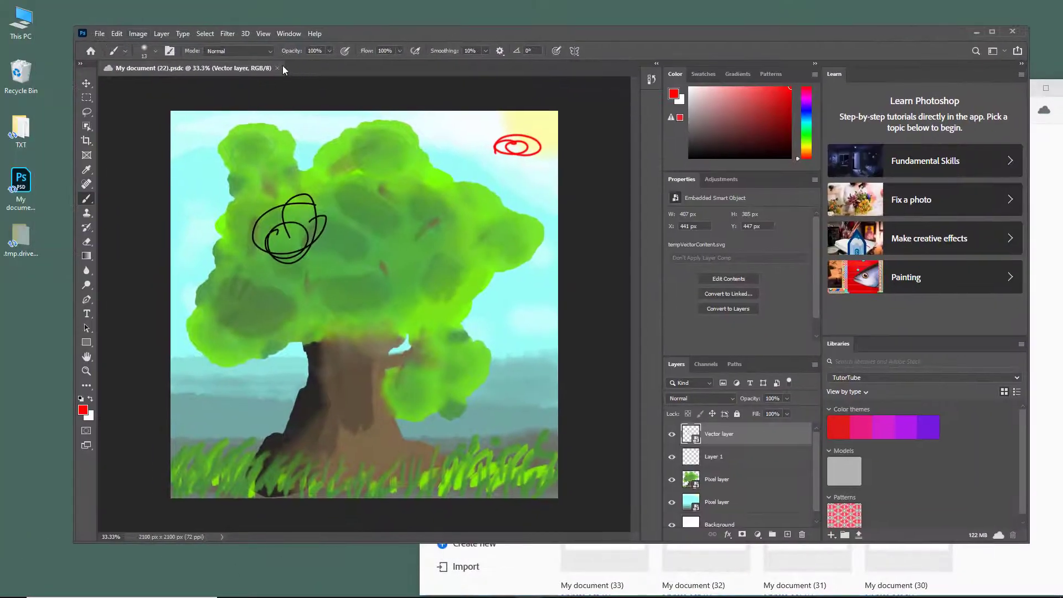
click(276, 68)
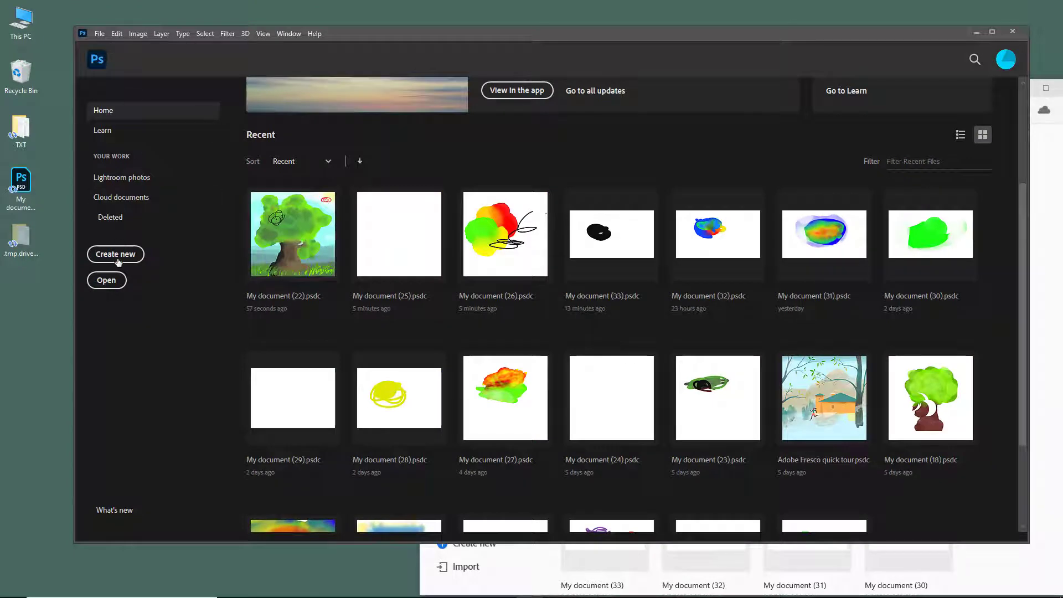
Open My document (27).psd in Photoshop, cancelling the rasterize warning to keep the smart object
click(107, 280)
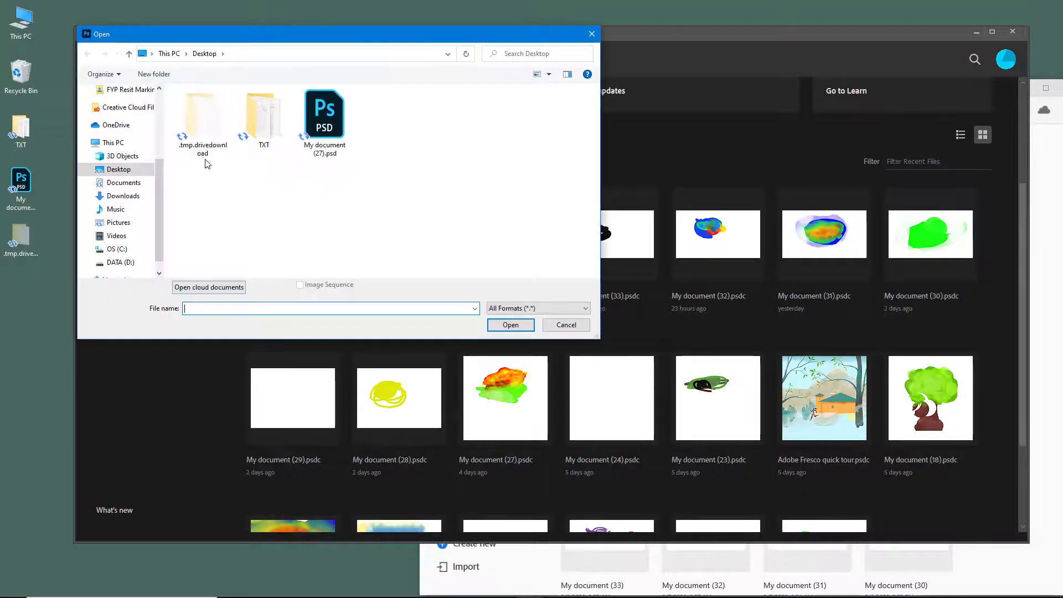
click(325, 119)
click(510, 327)
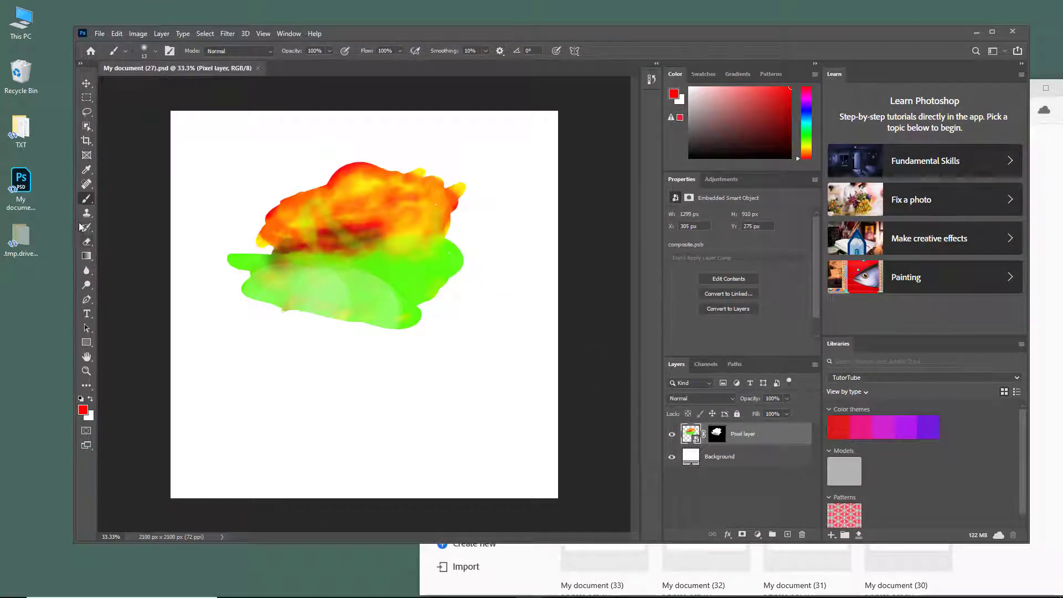
click(316, 373)
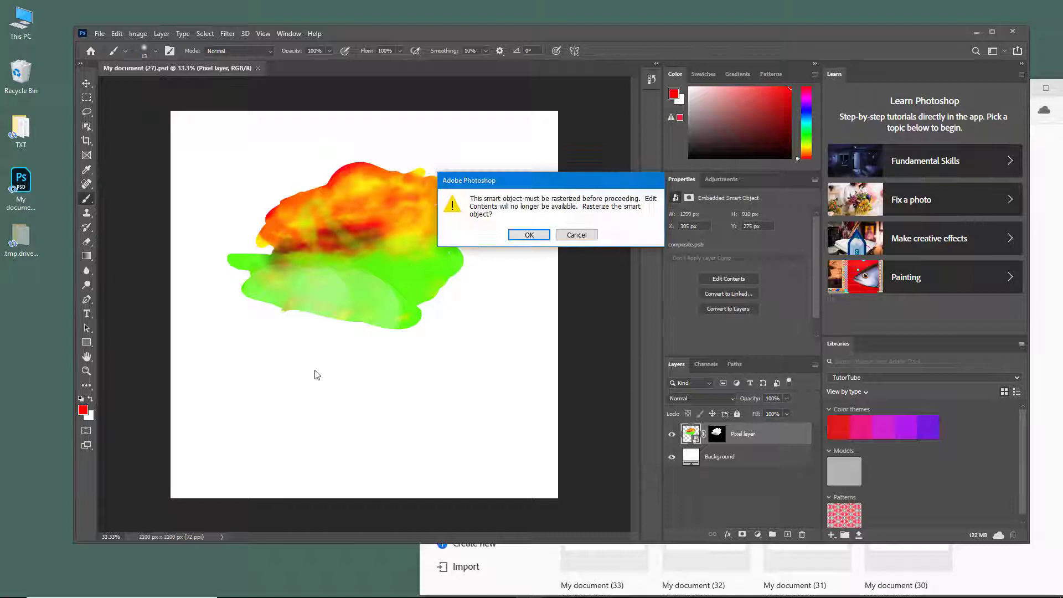
click(577, 235)
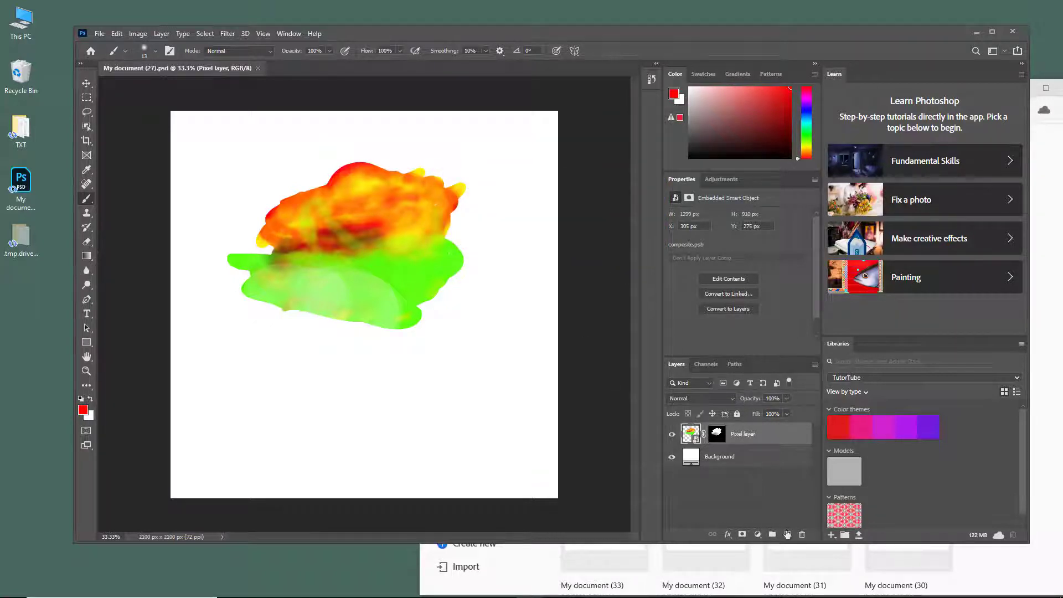
Draw a red loop around the painting on a new layer and save the PSD
click(786, 534)
mouse_move(350, 334)
mouse_down()
mouse_move(238, 201)
mouse_move(520, 349)
mouse_move(245, 161)
mouse_move(446, 365)
mouse_move(319, 173)
mouse_up()
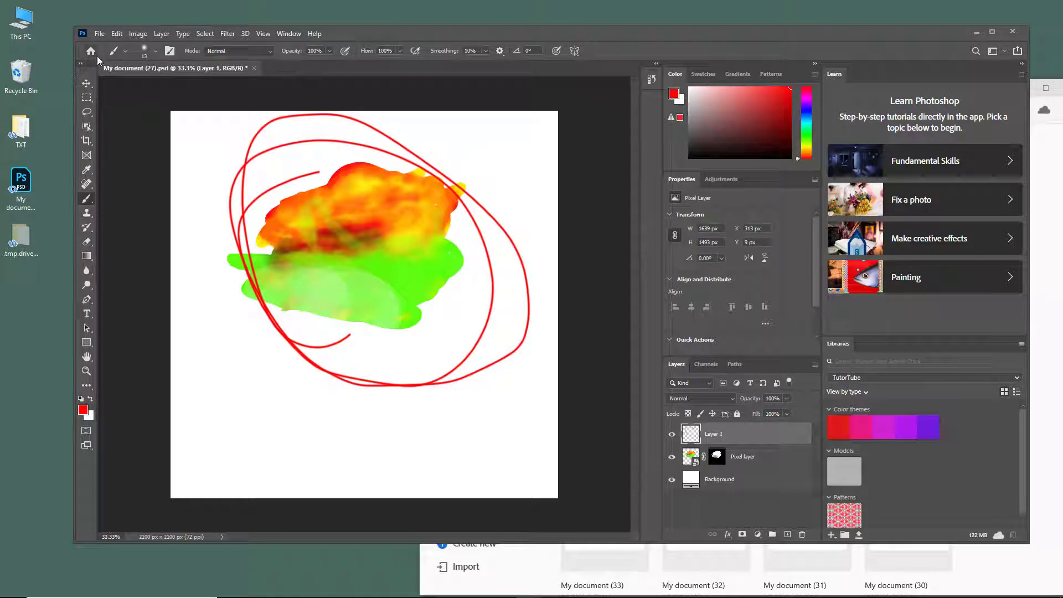
key(ctrl+s)
Move Photoshop aside and bring the Fresco window to the front, maximized
drag(517, 37, 425, 47)
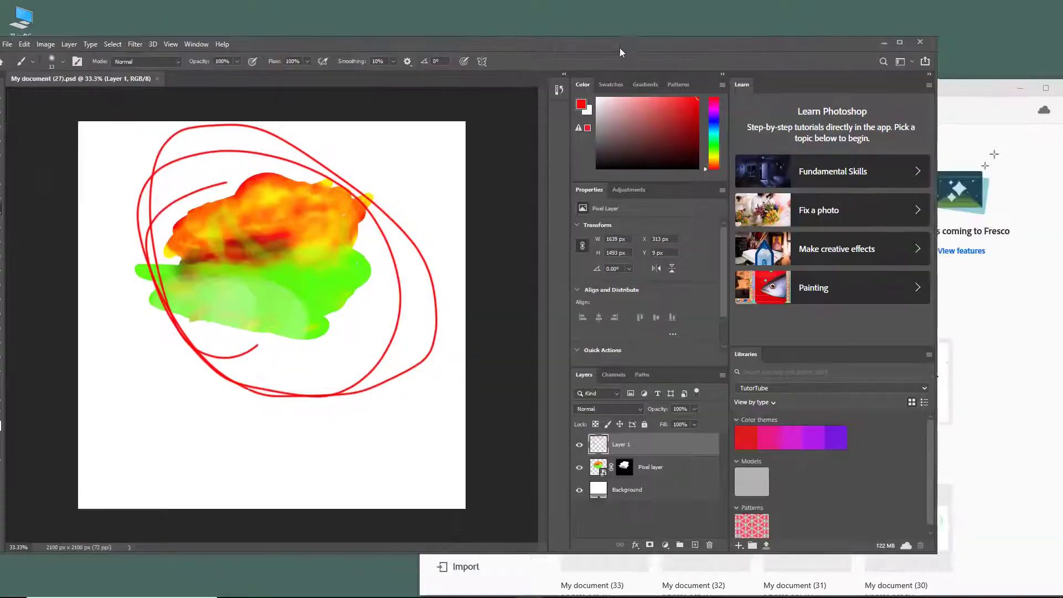
drag(620, 53, 584, 52)
click(1002, 114)
drag(861, 88, 769, 67)
double_click(772, 67)
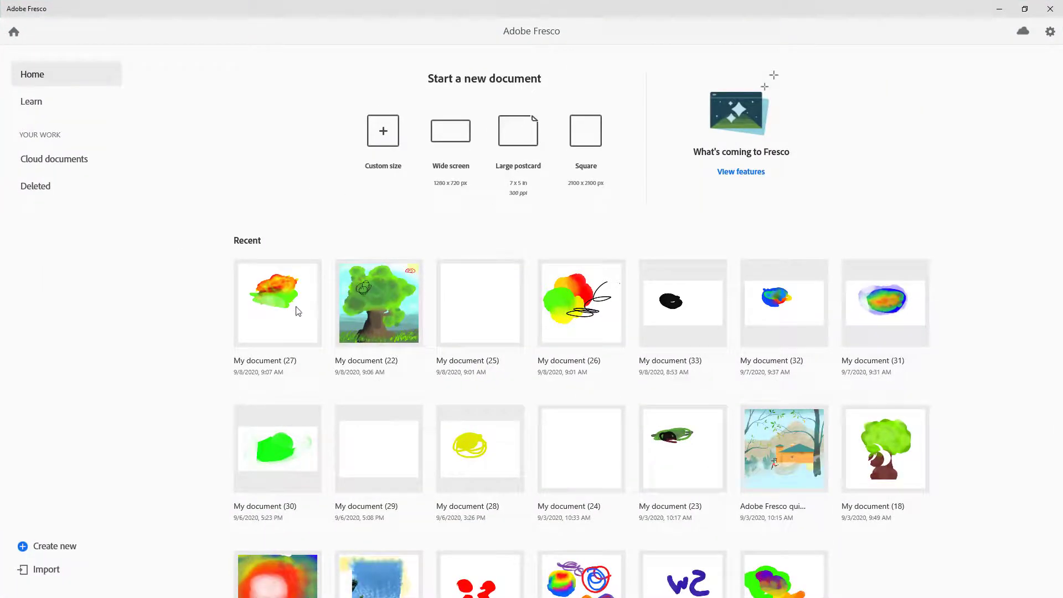
Import the edited My document (27).psd from the Desktop into Fresco
click(43, 577)
click(257, 117)
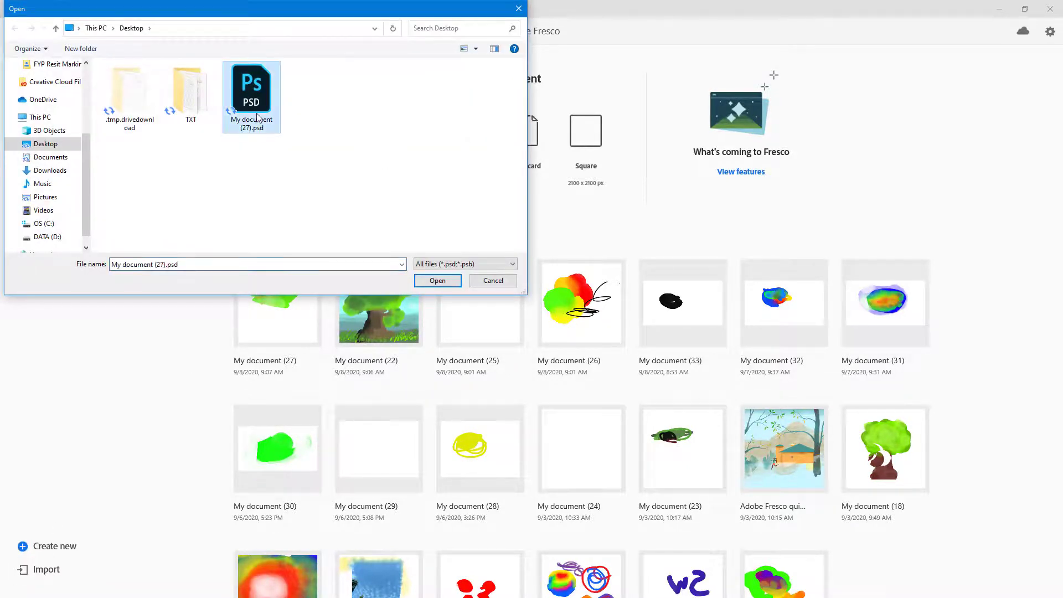
click(438, 281)
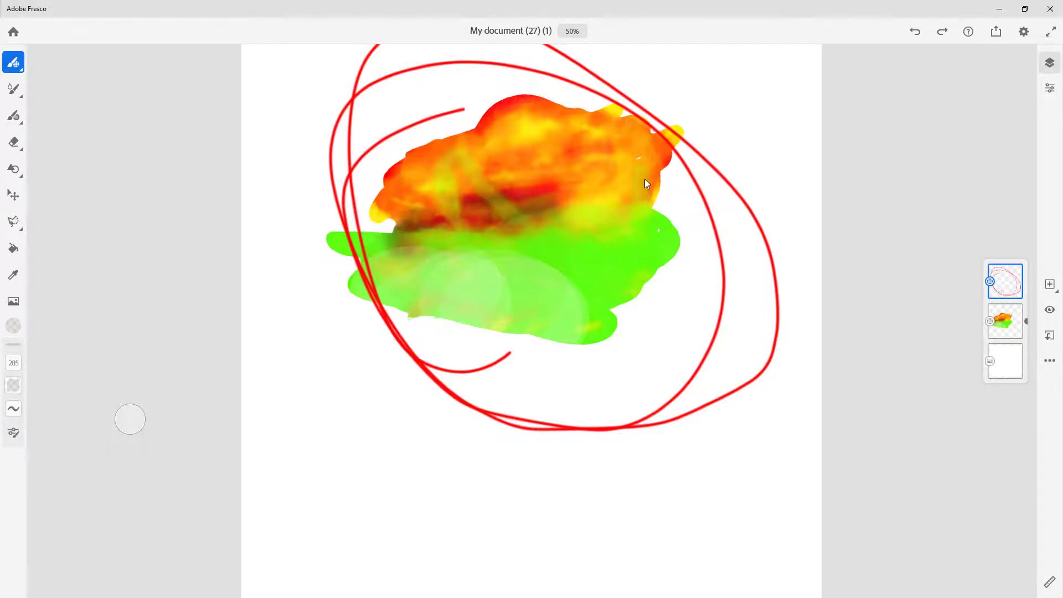
drag(724, 7, 723, 62)
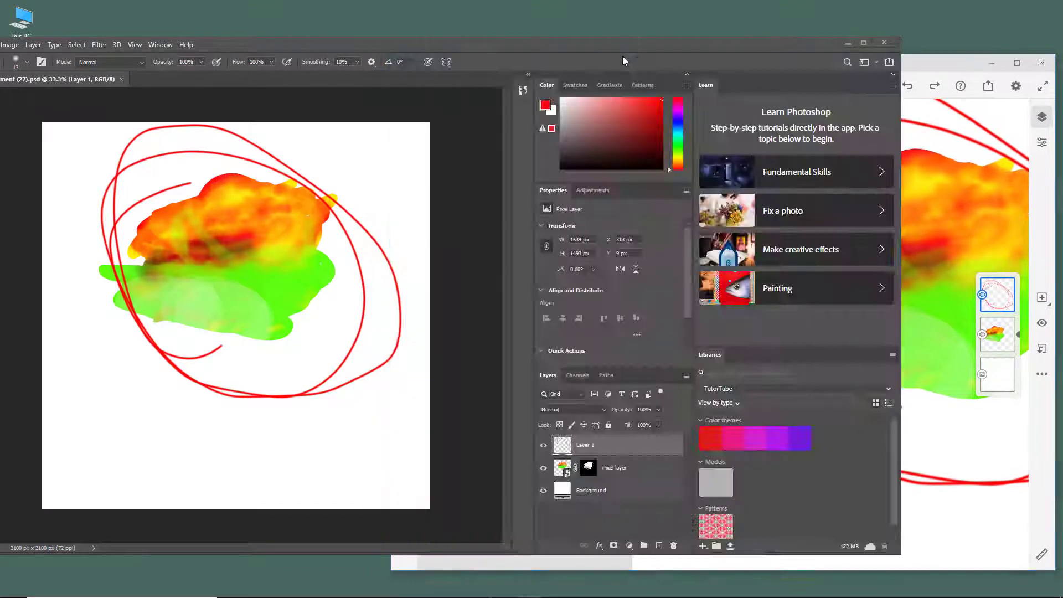
drag(622, 56, 568, 58)
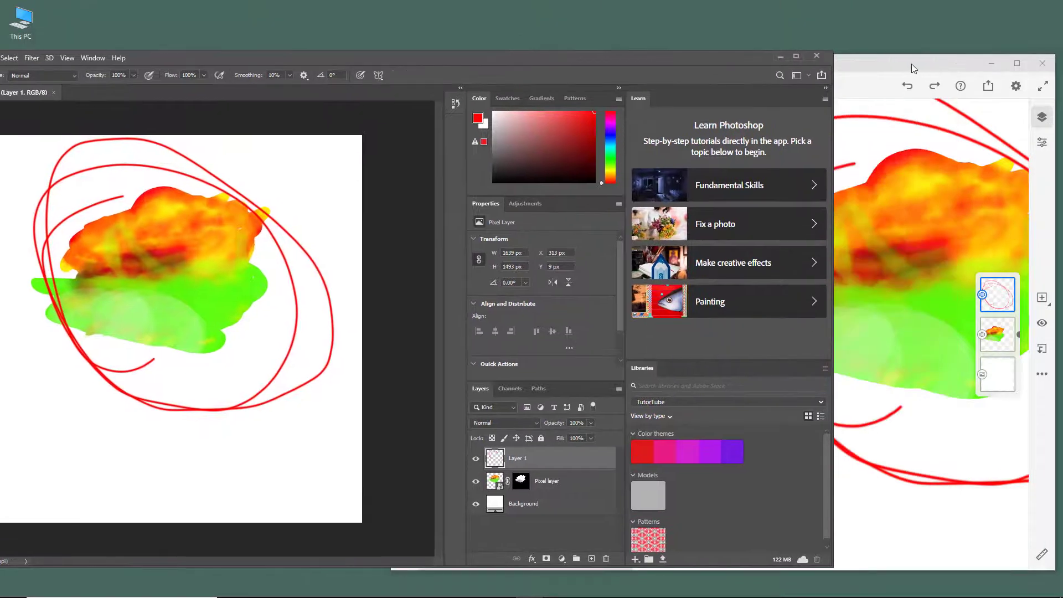
drag(914, 68, 884, 64)
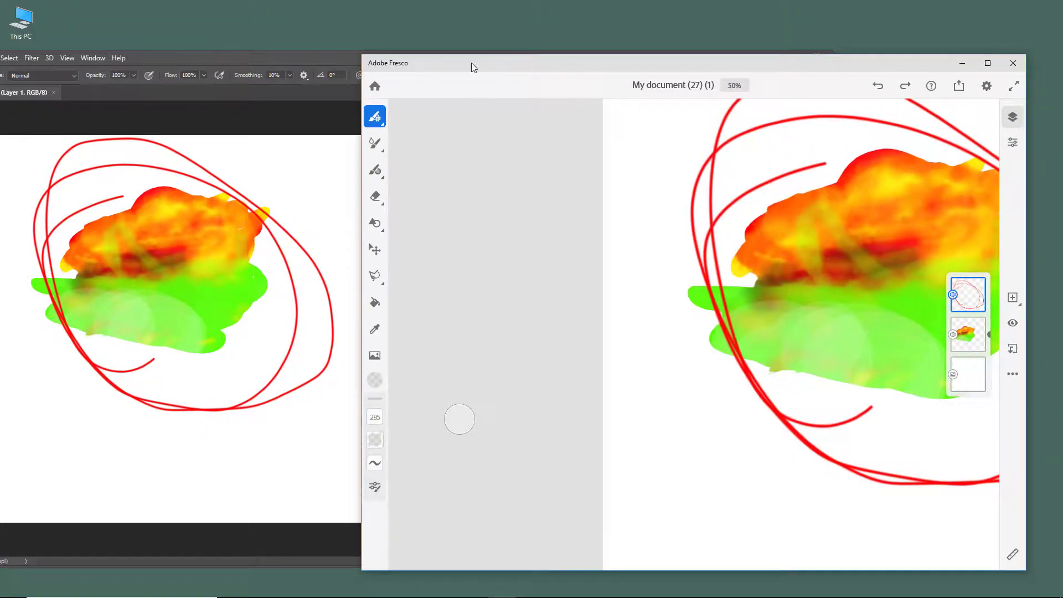
drag(471, 62, 407, 4)
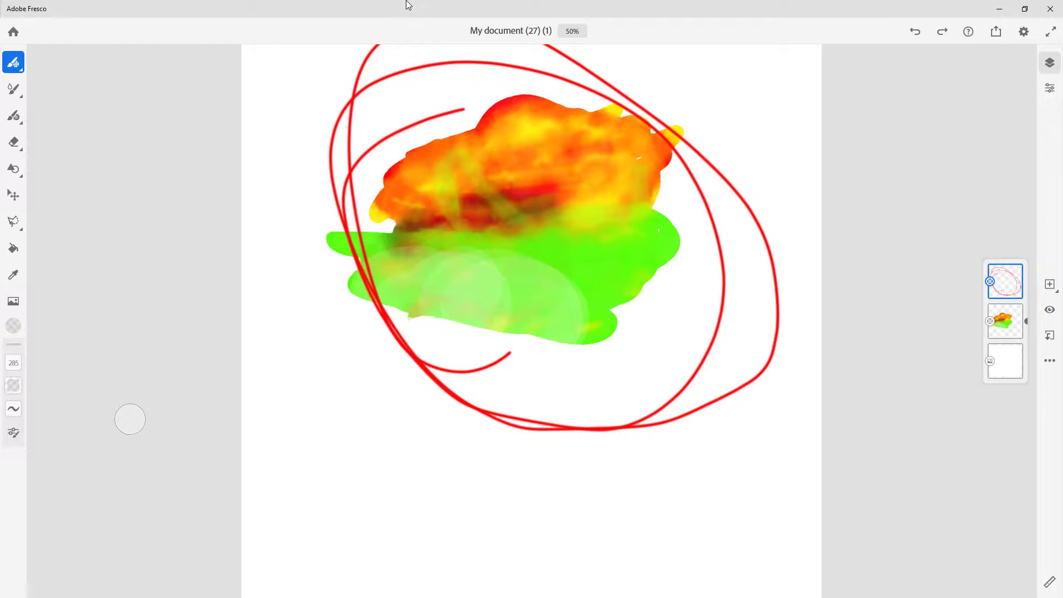